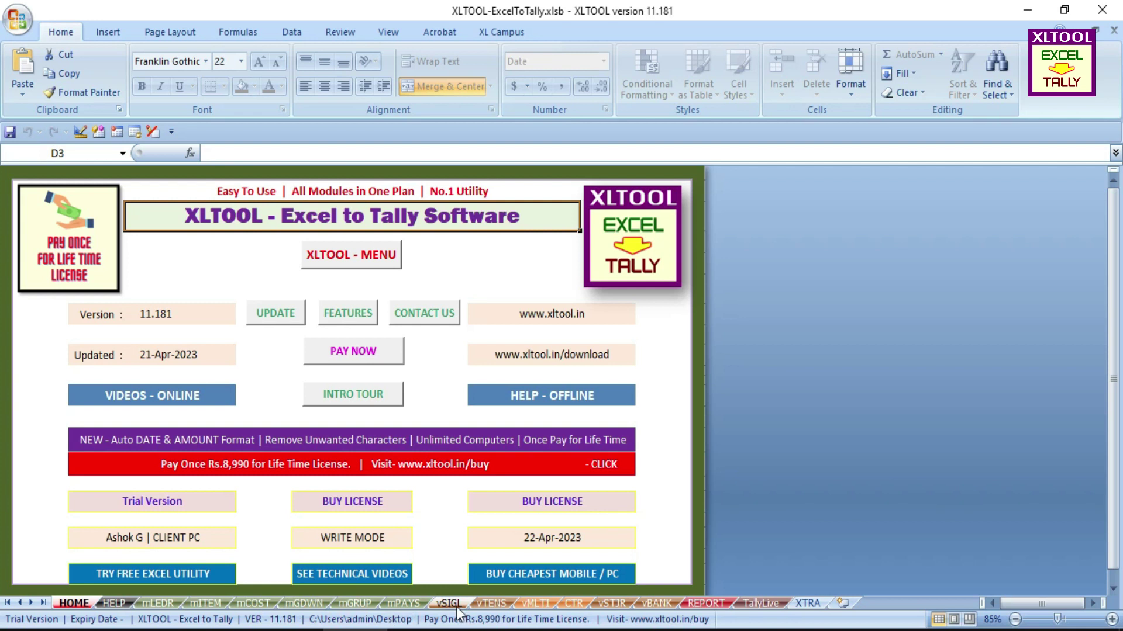
Step through the Receipt, Payment, Contra, Journal, Purchase and Sales voucher rows on vSIGL
{"action": "left_click", "coordinate": [452, 604]}
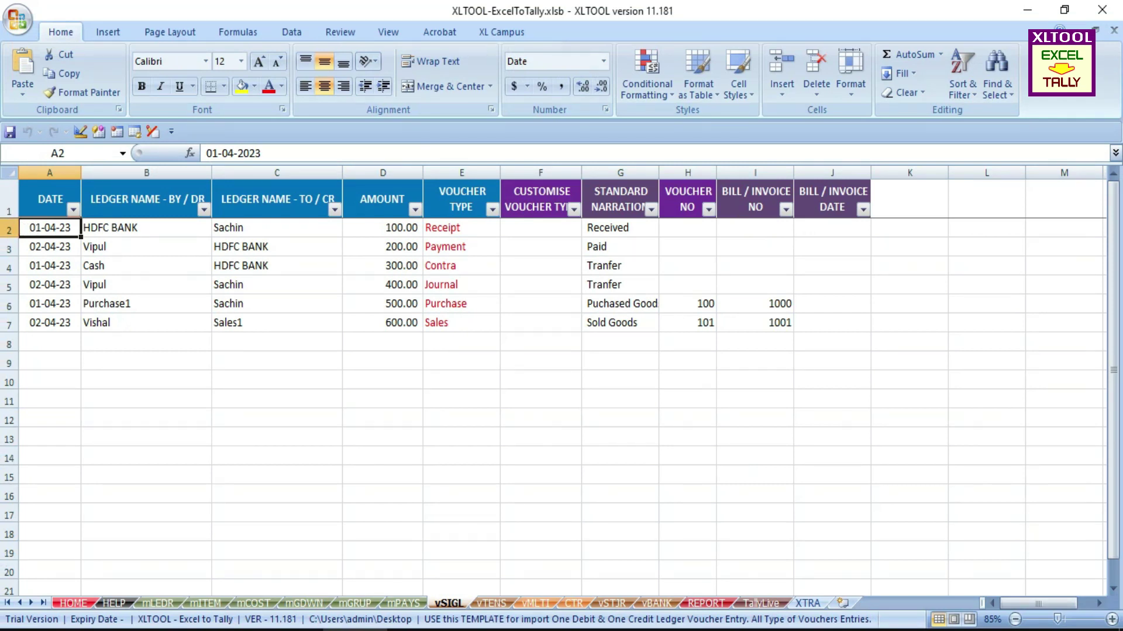
{"action": "left_click", "coordinate": [9, 228]}
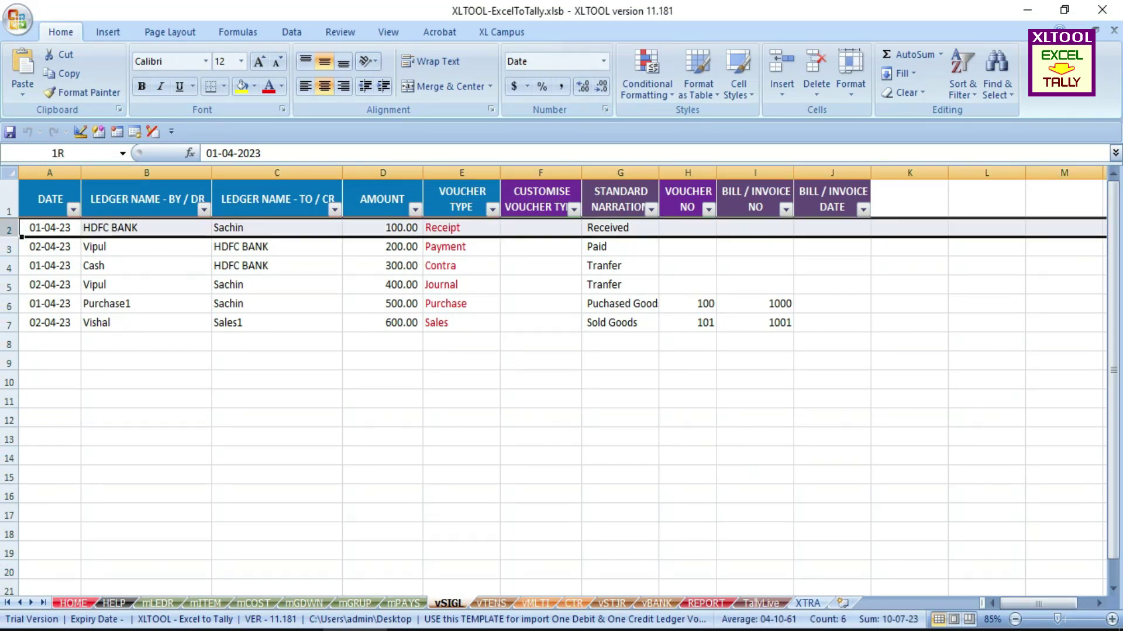
{"action": "left_click", "coordinate": [10, 246]}
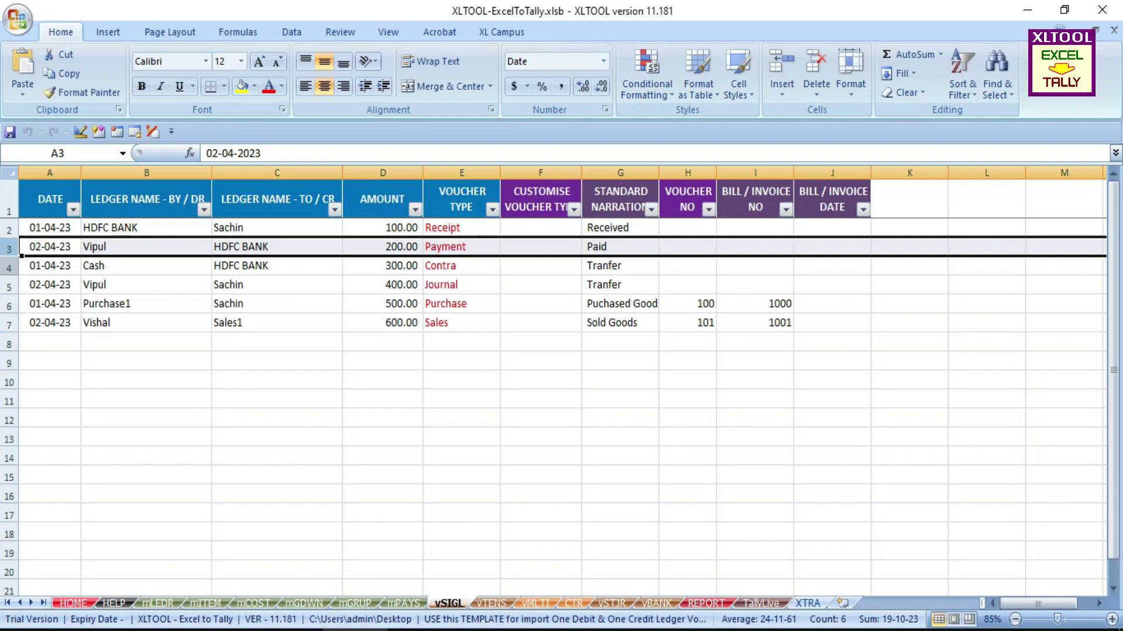
{"action": "left_click", "coordinate": [9, 266]}
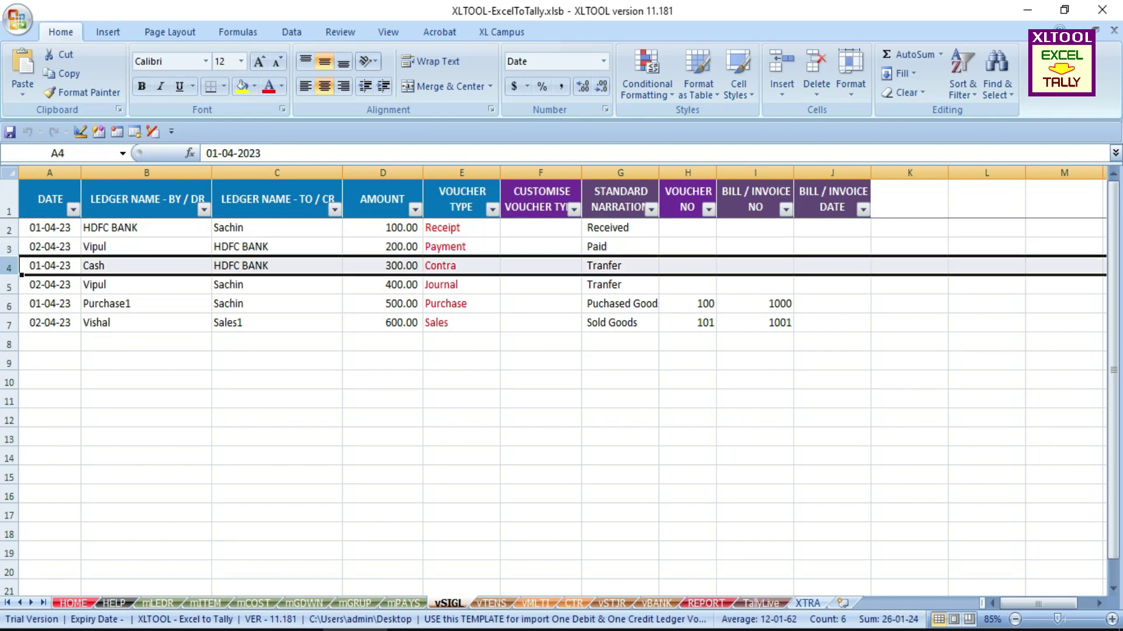
{"action": "left_click", "coordinate": [9, 284]}
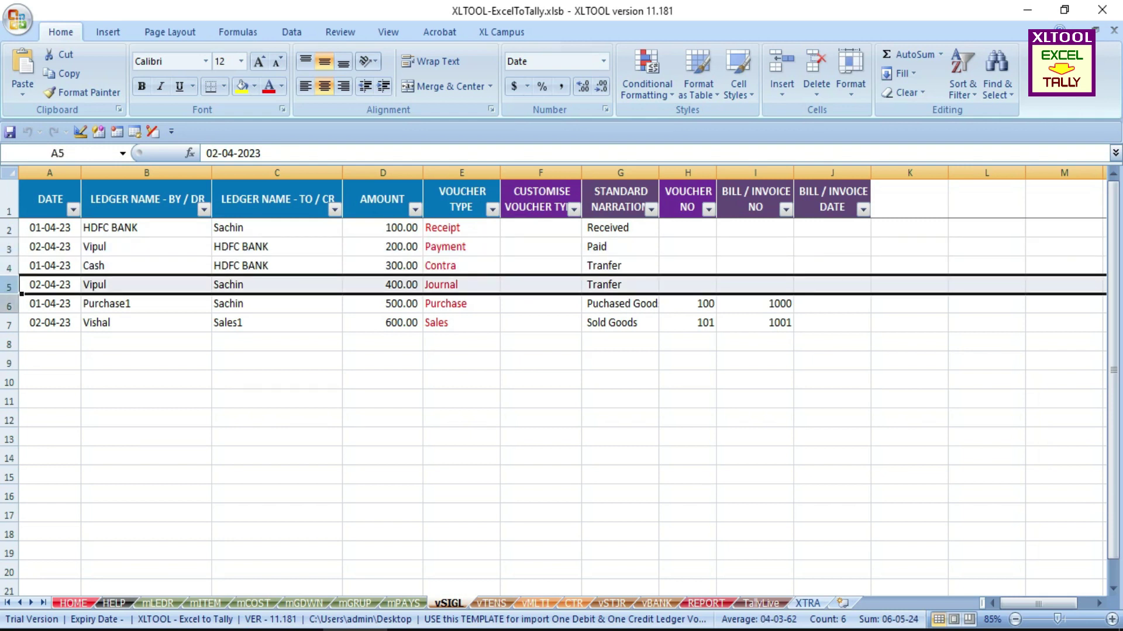
{"action": "left_click", "coordinate": [8, 304]}
{"action": "left_click", "coordinate": [9, 323]}
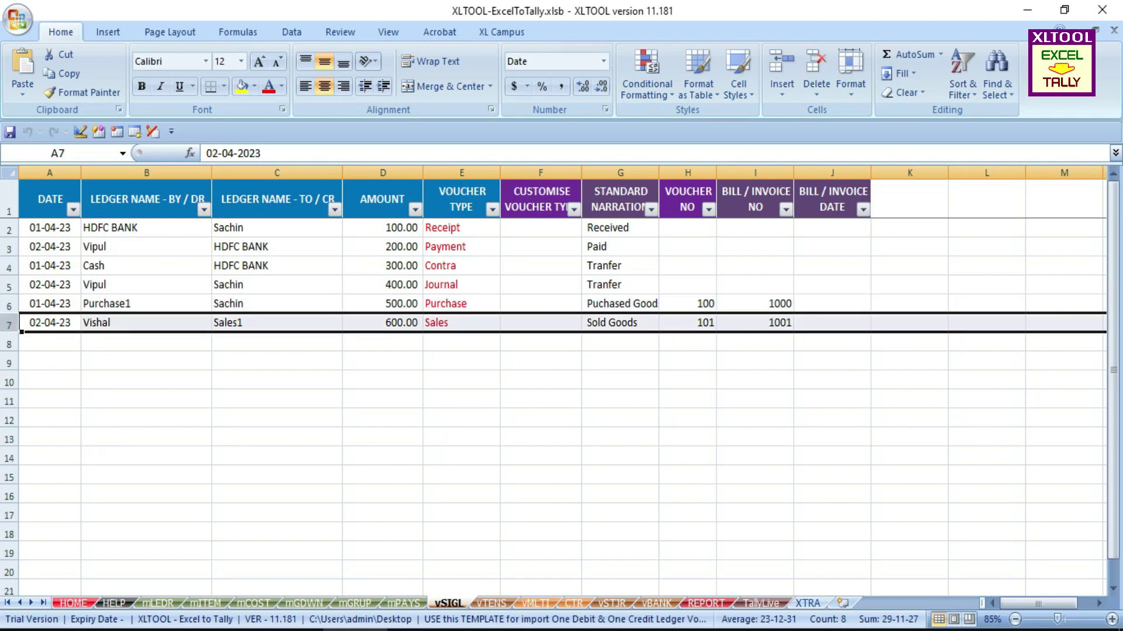
Check the first voucher's date and its debit ledger HDFC BANK
{"action": "left_click", "coordinate": [41, 231]}
{"action": "left_click", "coordinate": [99, 228]}
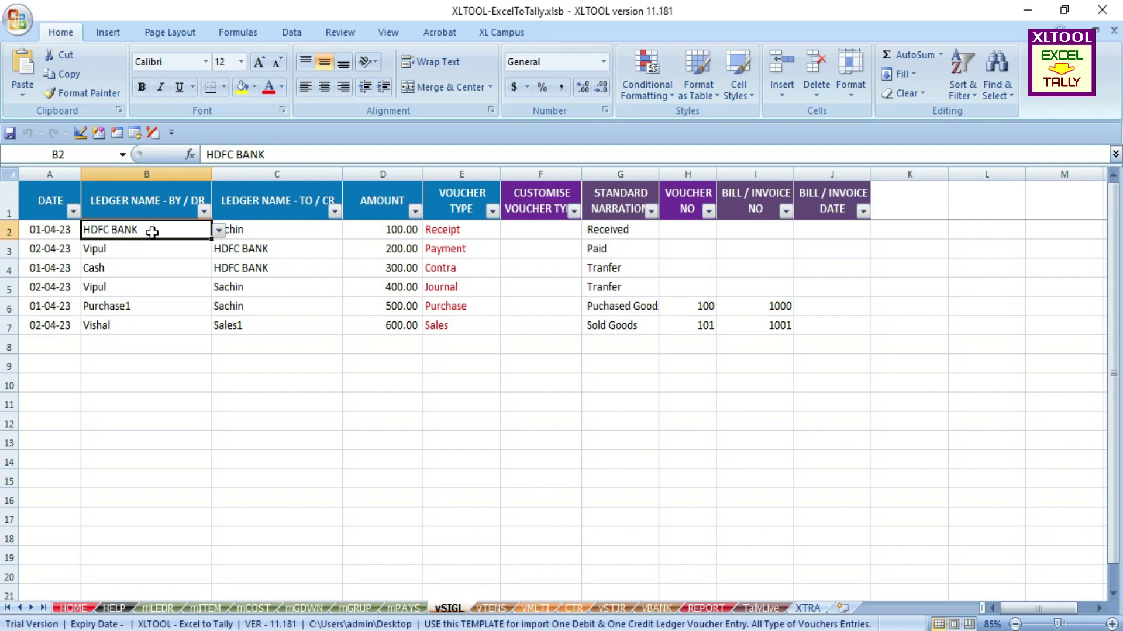
{"action": "left_click", "coordinate": [272, 229]}
{"action": "left_click", "coordinate": [368, 229]}
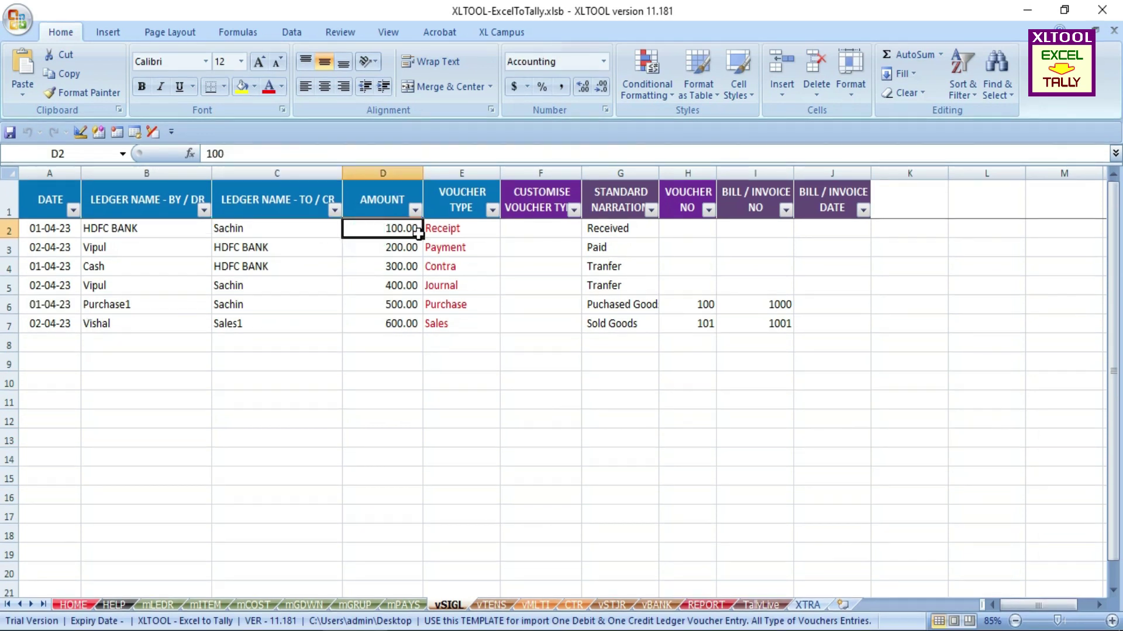
{"action": "left_click", "coordinate": [446, 231]}
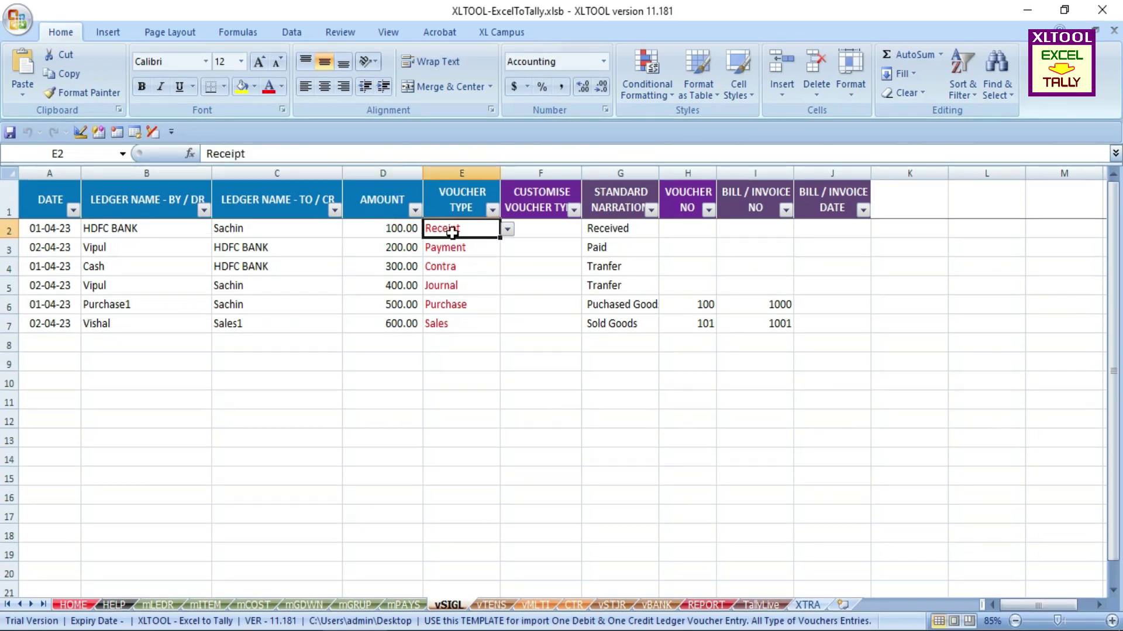
{"action": "left_click", "coordinate": [506, 229]}
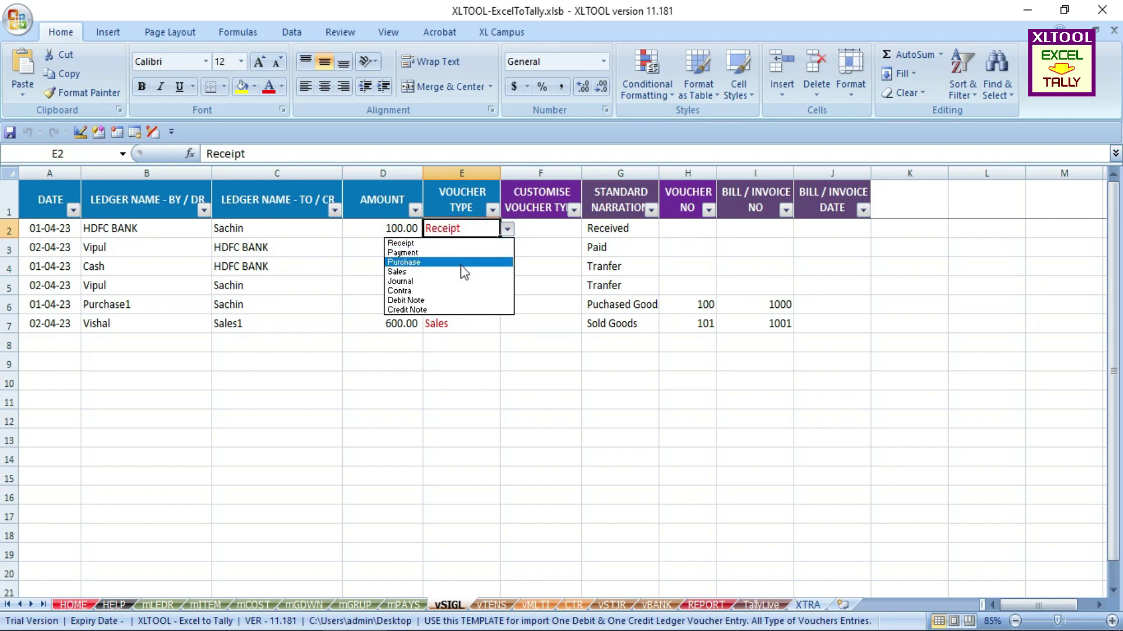
{"action": "left_click", "coordinate": [176, 229]}
{"action": "left_click", "coordinate": [218, 229]}
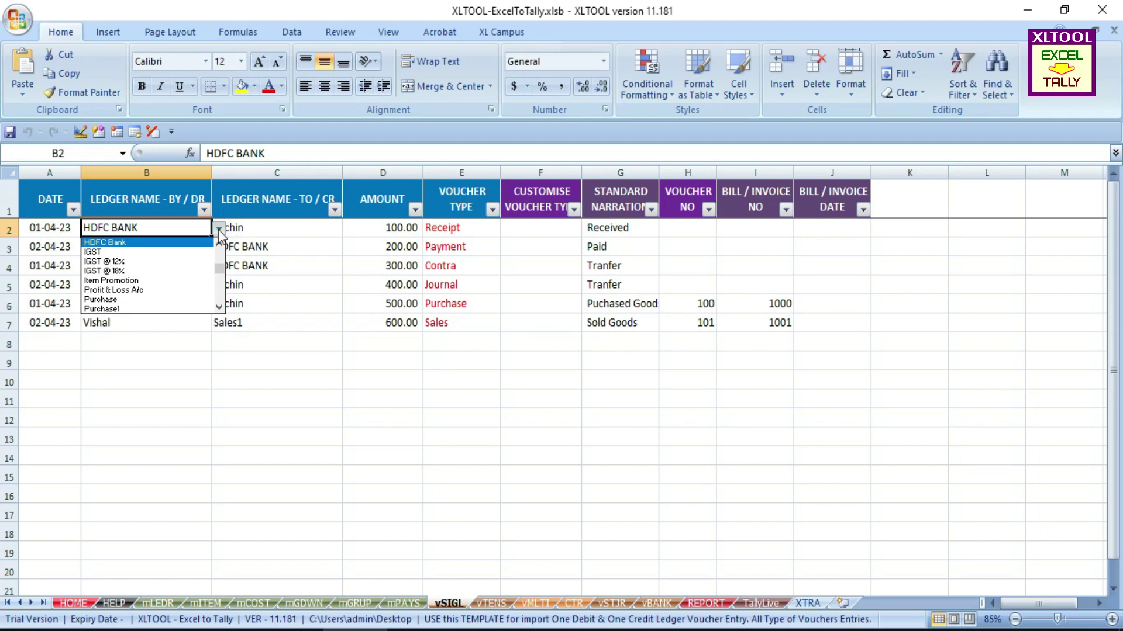
{"action": "left_click", "coordinate": [281, 228]}
{"action": "left_click", "coordinate": [350, 228]}
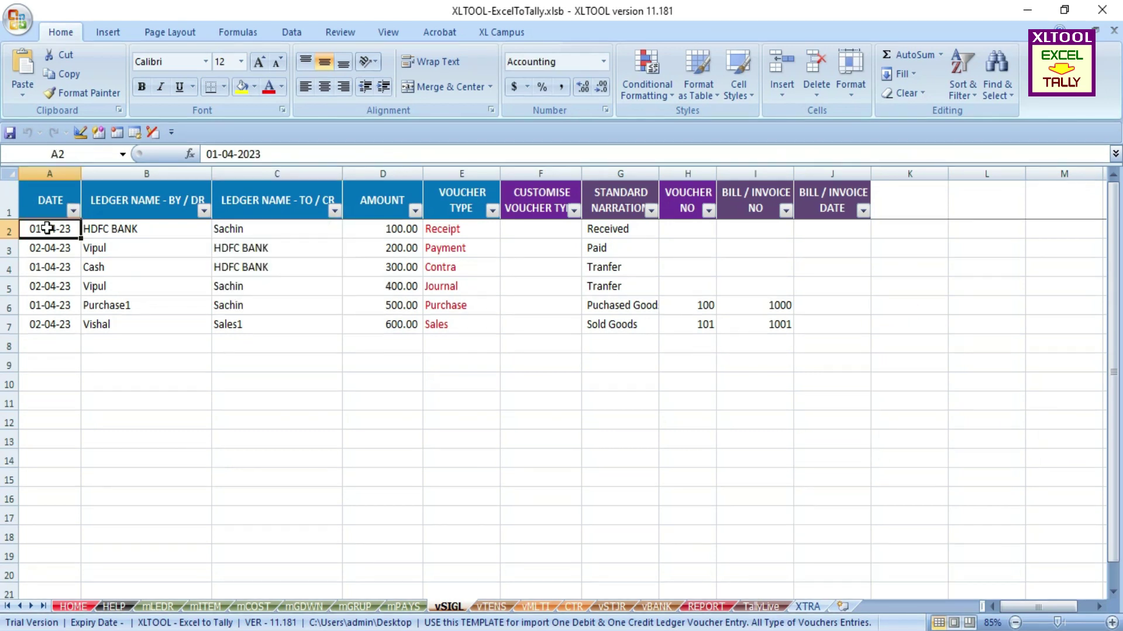
{"action": "left_click", "coordinate": [48, 200]}
{"action": "left_click", "coordinate": [115, 204]}
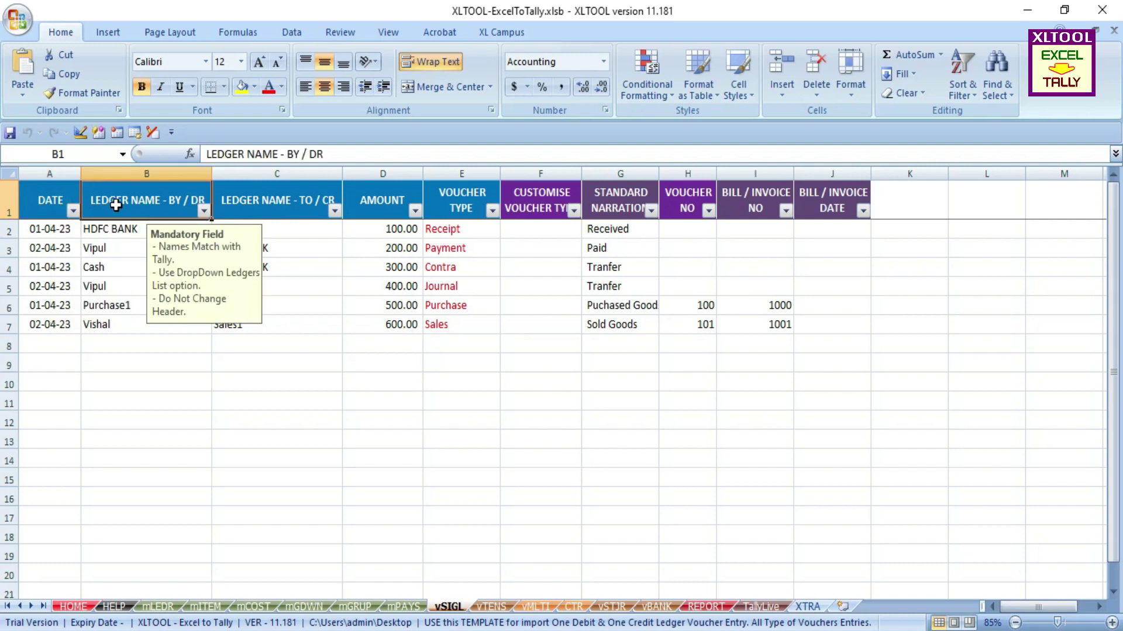
{"action": "left_click", "coordinate": [267, 206]}
{"action": "mouse_move", "coordinate": [40, 229]}
{"action": "left_mouse_down"}
{"action": "mouse_move", "coordinate": [323, 281]}
{"action": "mouse_move", "coordinate": [24, 233]}
{"action": "left_mouse_up"}
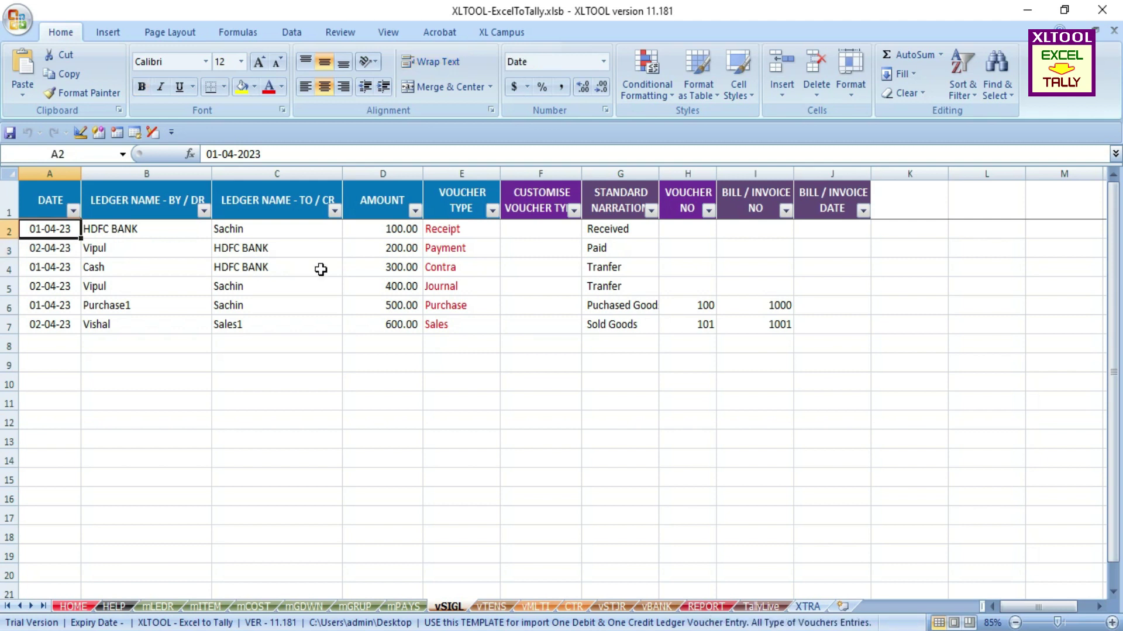
{"action": "left_click", "coordinate": [393, 269]}
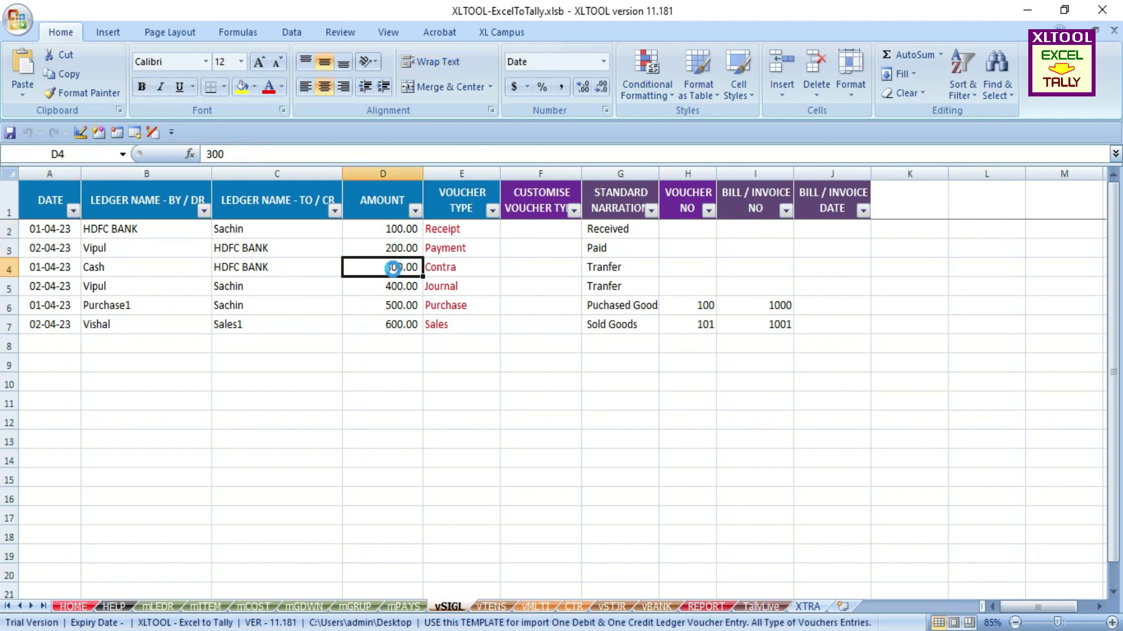
Start the XLTOOL migration and confirm importing the vSIGL sheet data into Tally
{"action": "key", "text": "F1"}
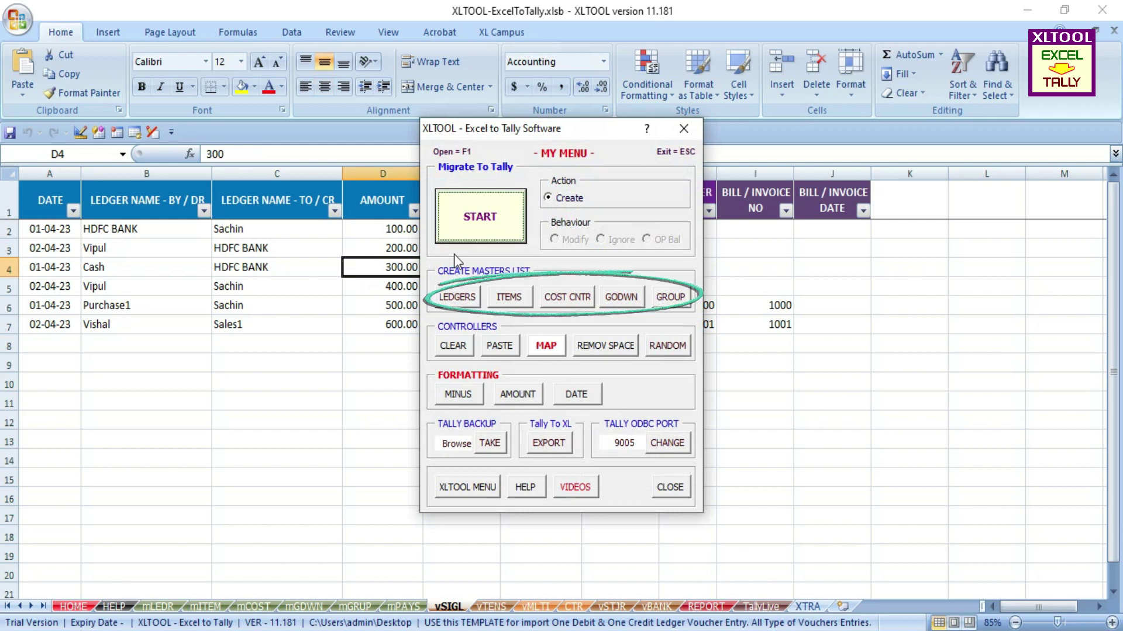
{"action": "left_click", "coordinate": [478, 226]}
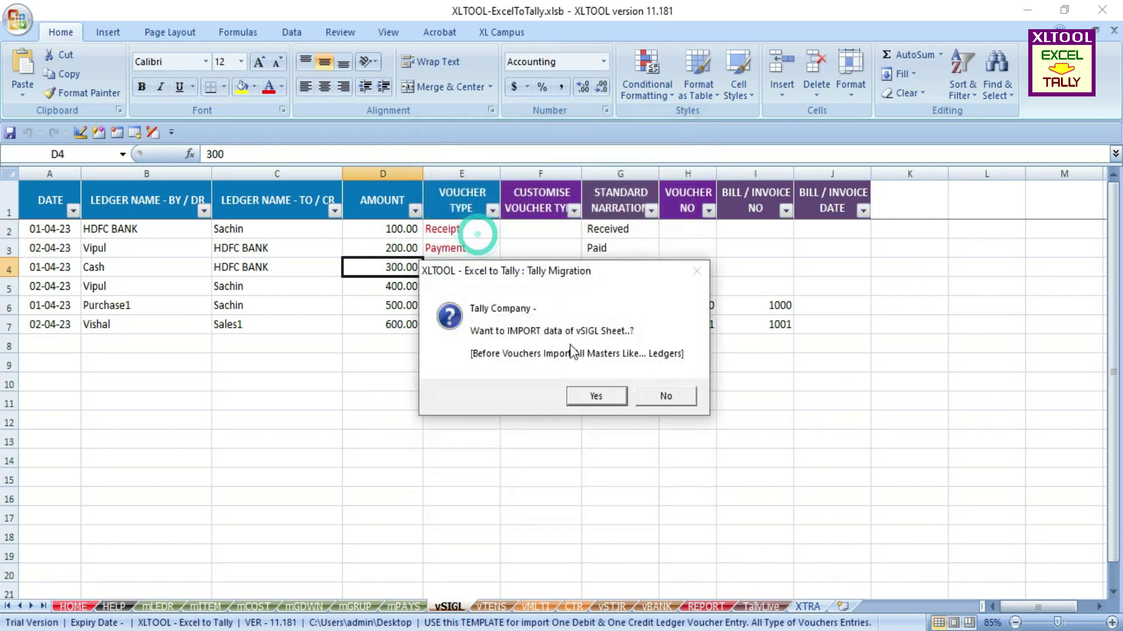
{"action": "left_click", "coordinate": [597, 396]}
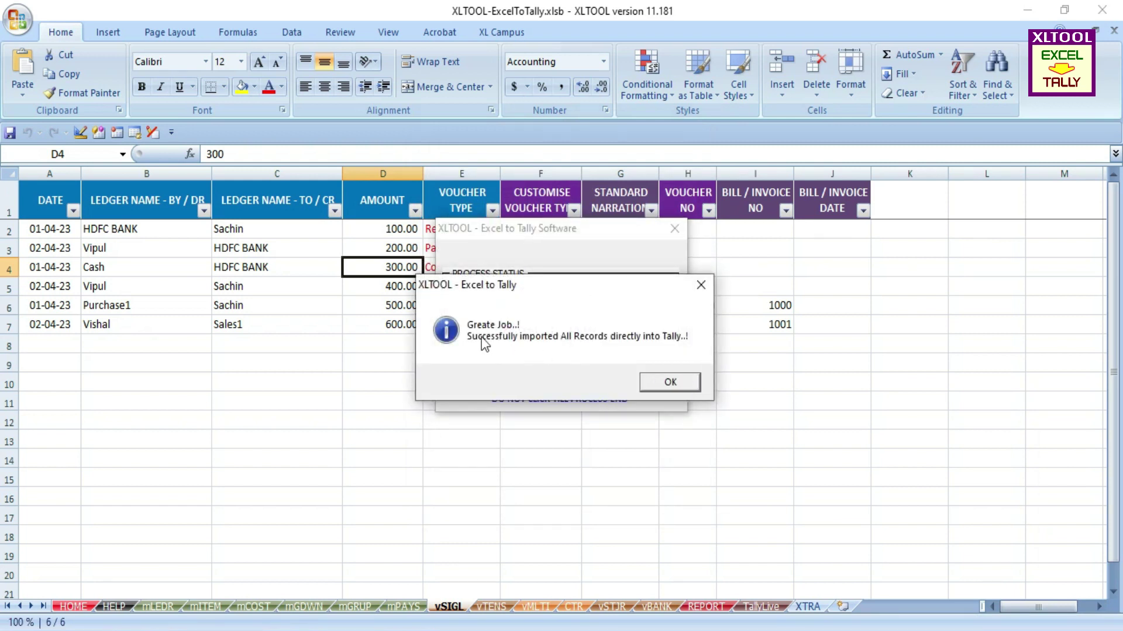
Dismiss the success message, open Day Book in TallyPrime and bring up Change Date
{"action": "left_click", "coordinate": [682, 381]}
{"action": "key", "text": "Down"}
{"action": "key", "text": "Down"}
{"action": "key", "text": "Down"}
{"action": "key", "text": "Down"}
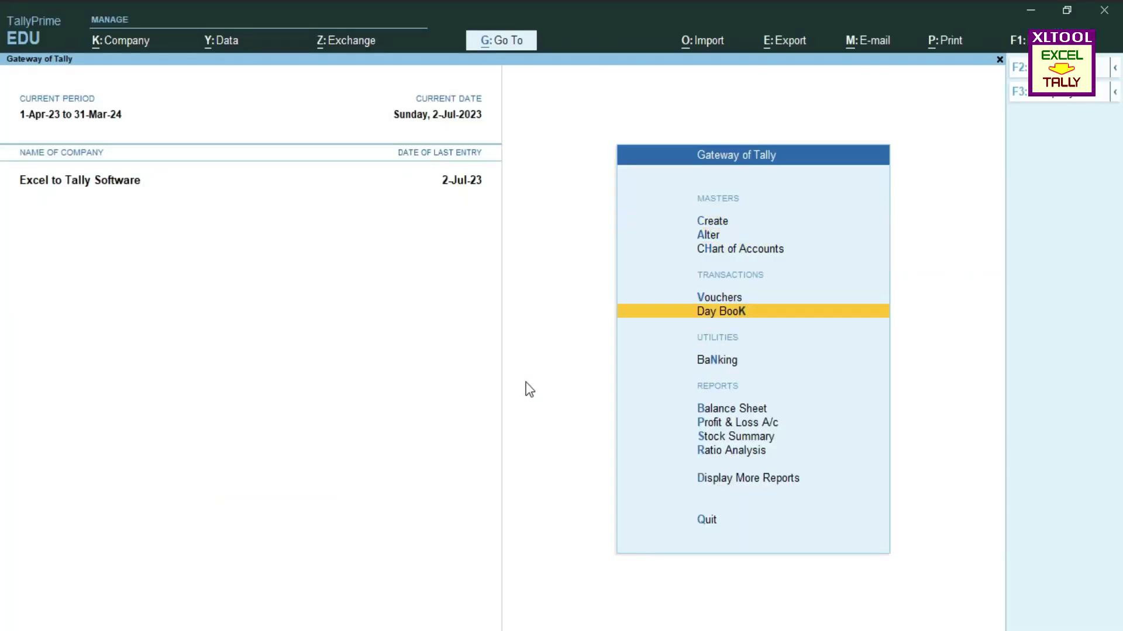
{"action": "key", "text": "Return"}
{"action": "key", "text": "F2"}
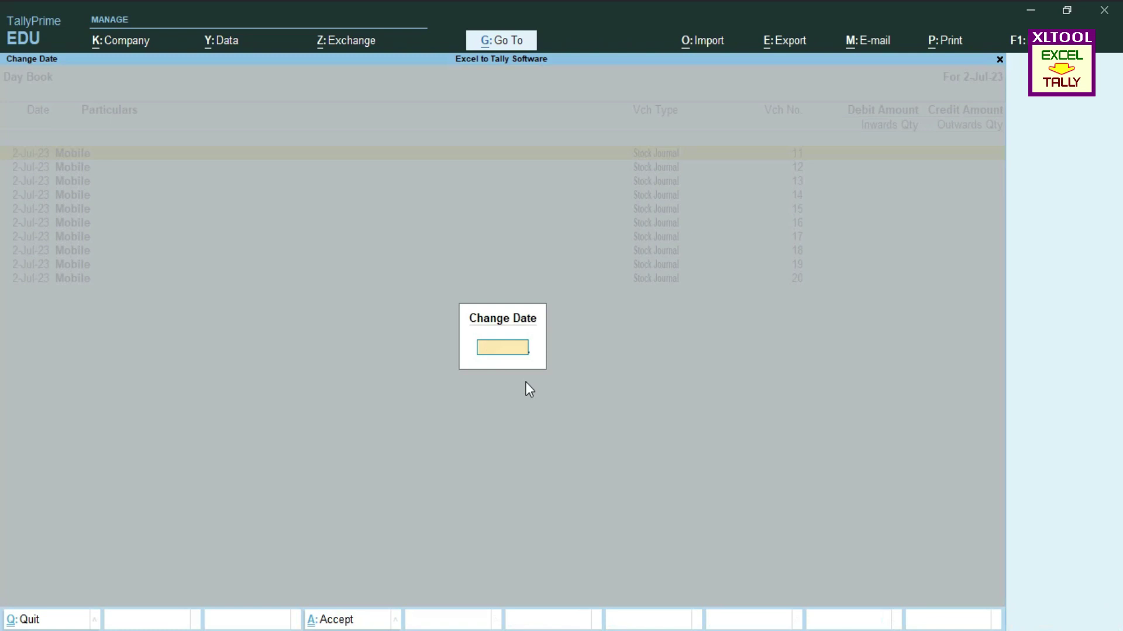